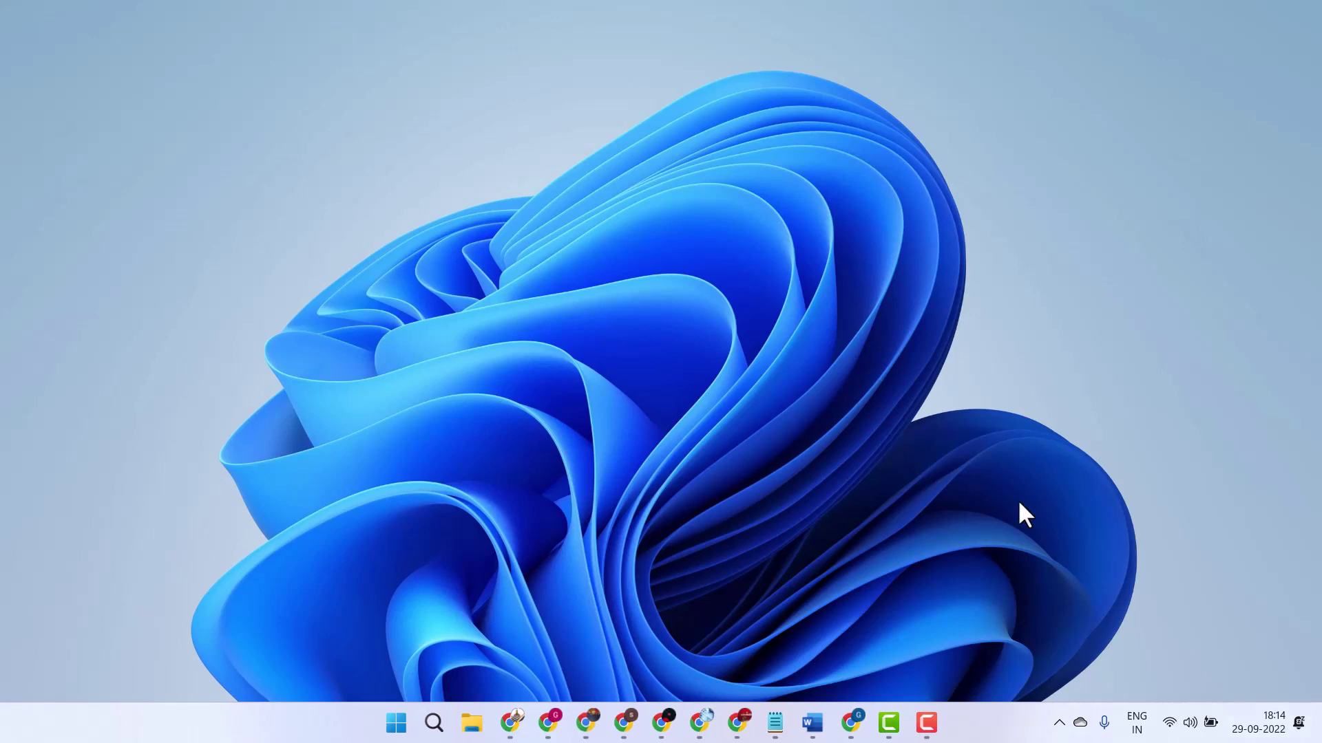
Step: Briefly open and close the Start menu, then open File Explorer from the taskbar
left_click(397, 723)
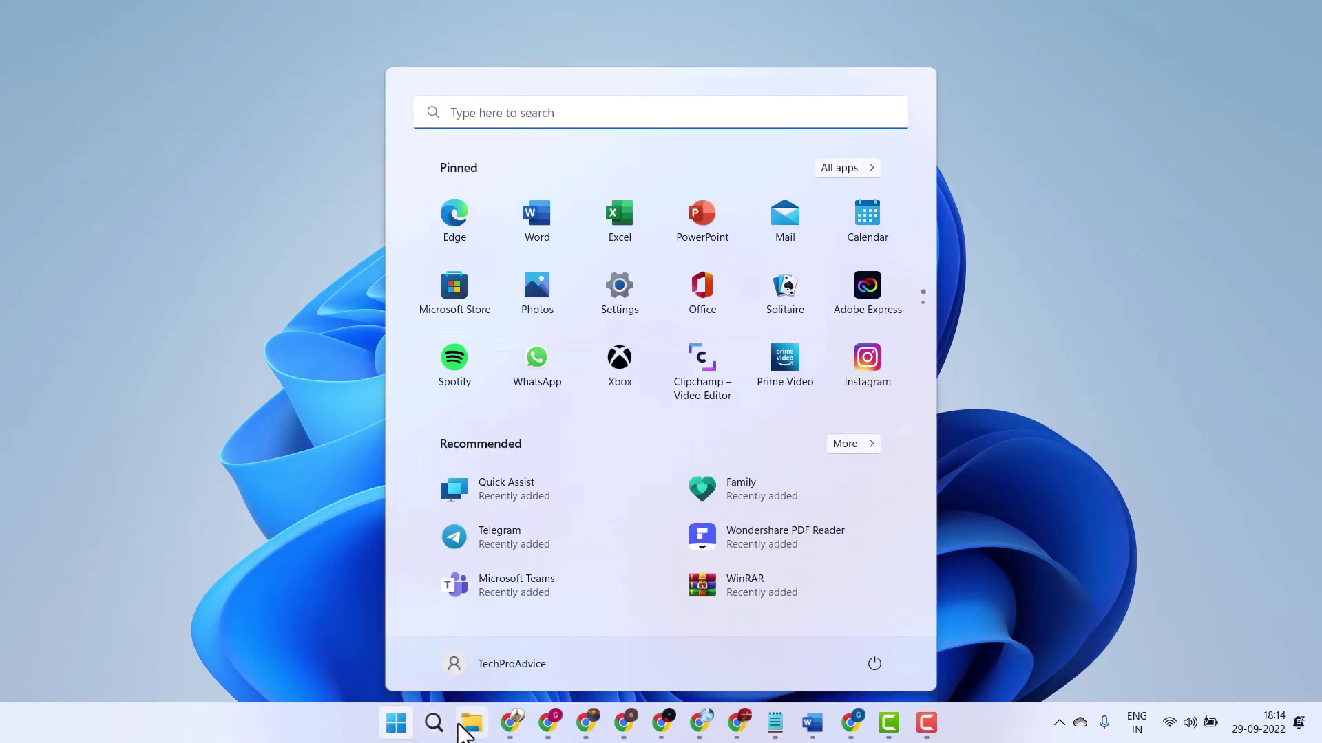
left_click(467, 725)
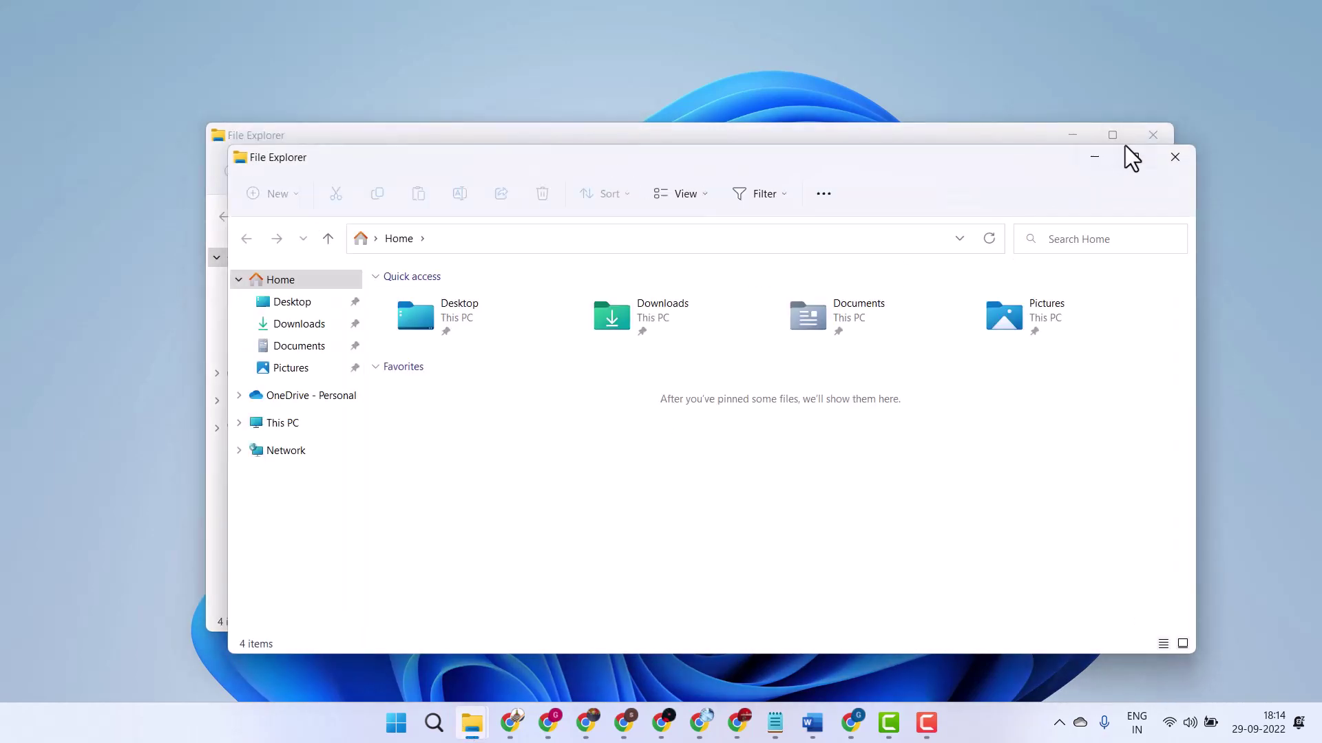
Step: Close the duplicate Explorer window and open Desktop's Fax document in Word
left_click(1176, 157)
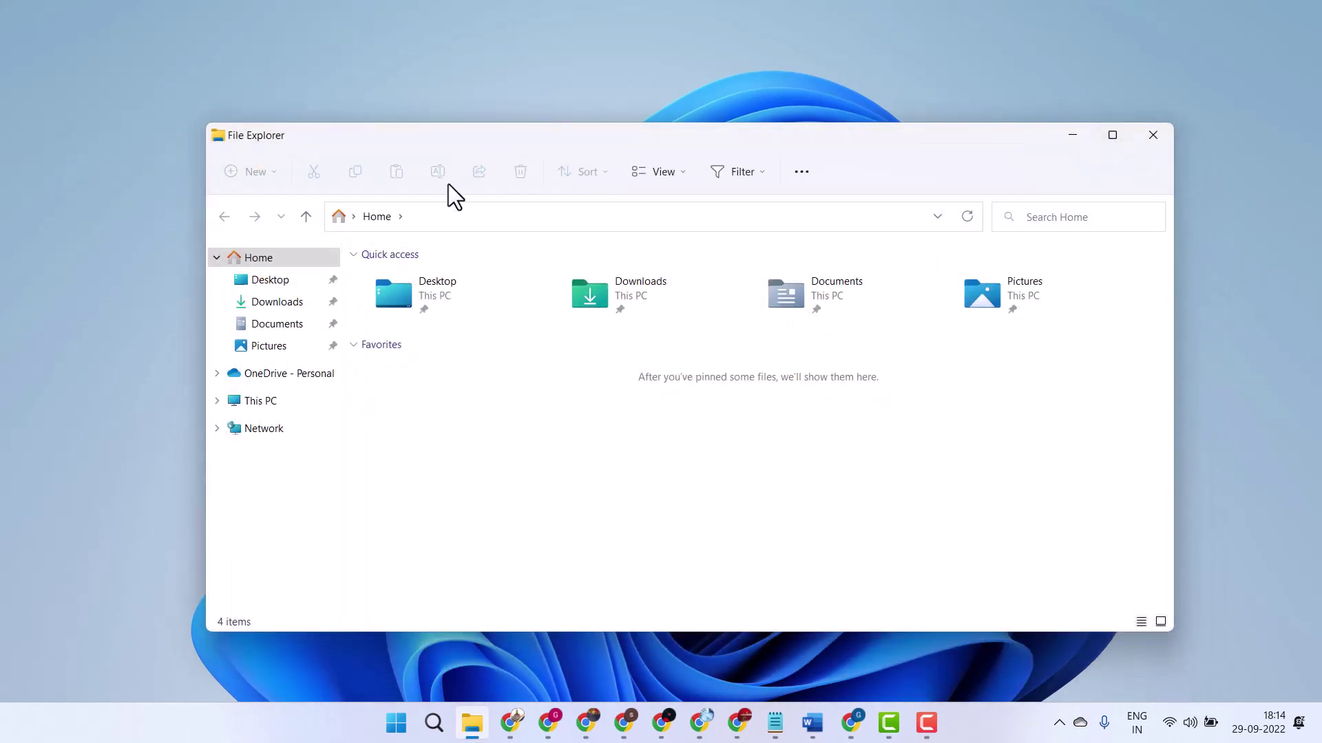
left_click(283, 287)
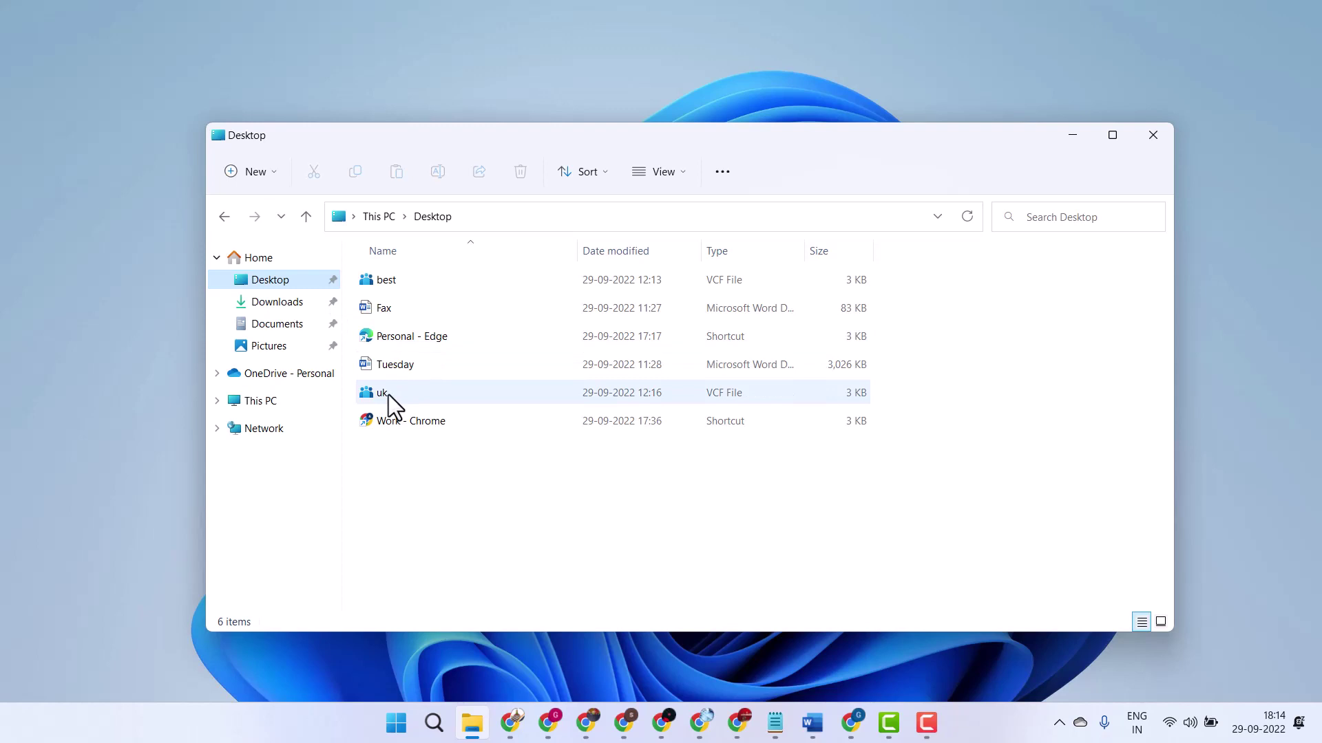
double_click(372, 310)
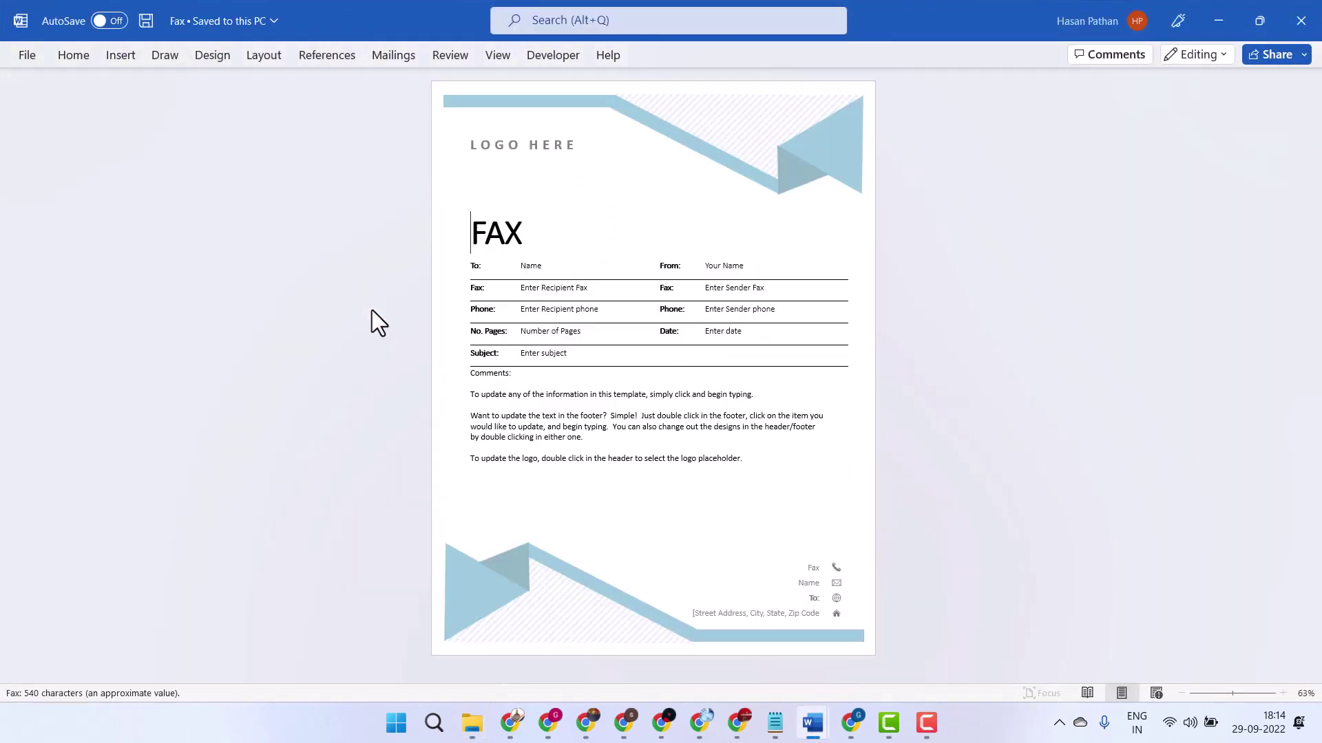
Step: Select the Number of Pages placeholder, close the Fax document, and bring the browser forward
left_click(631, 333)
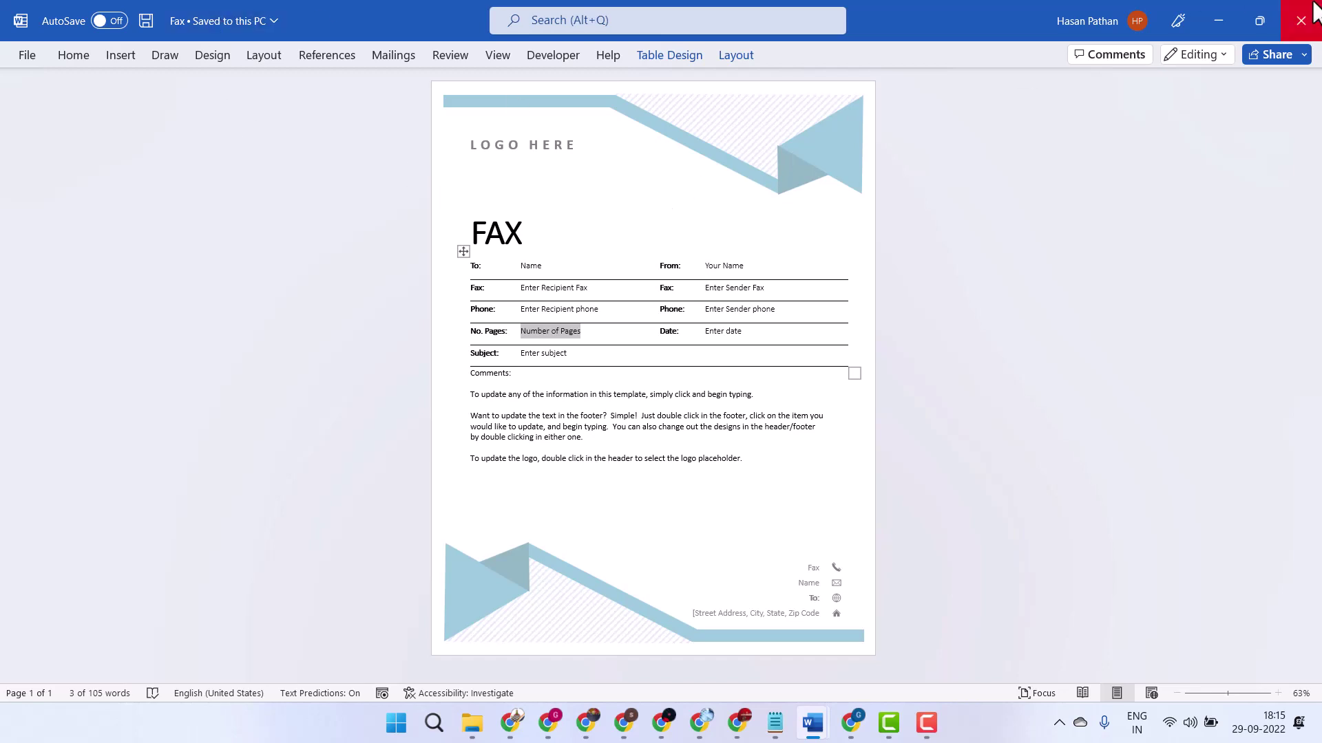
left_click(1303, 25)
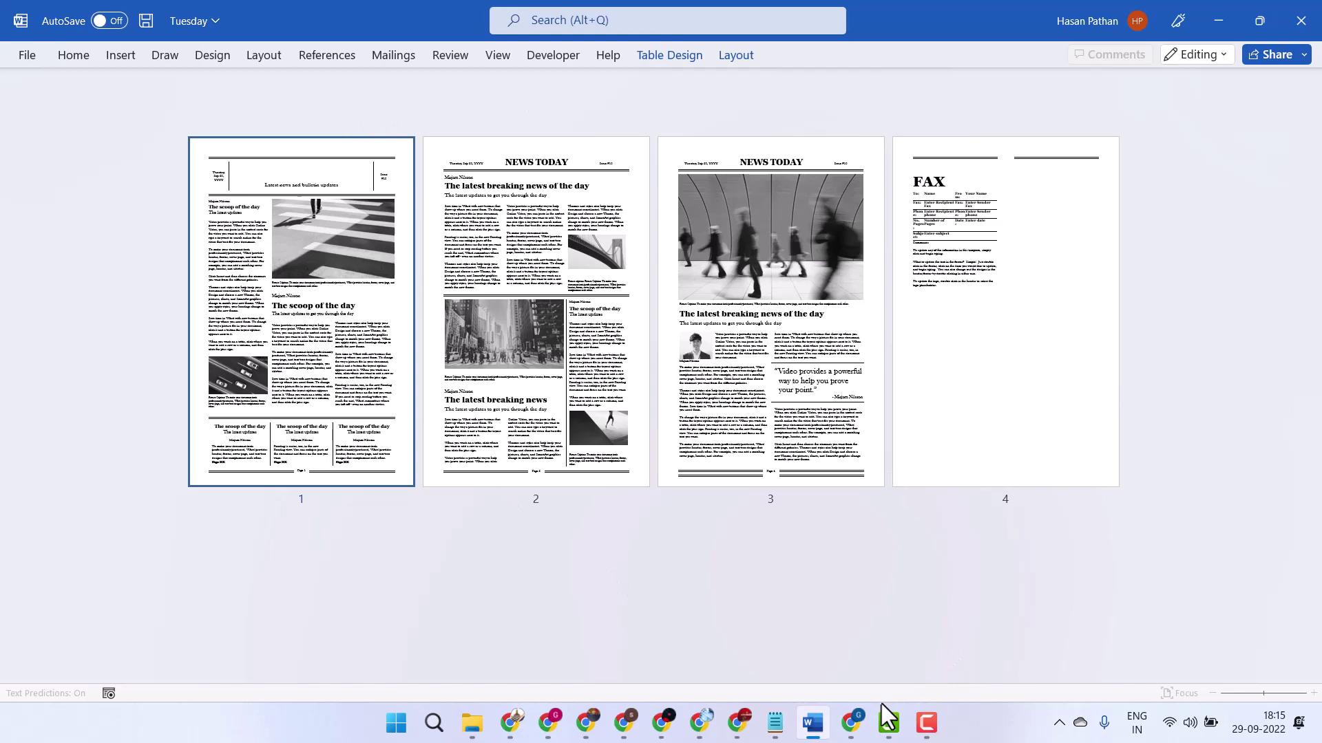
left_click(857, 725)
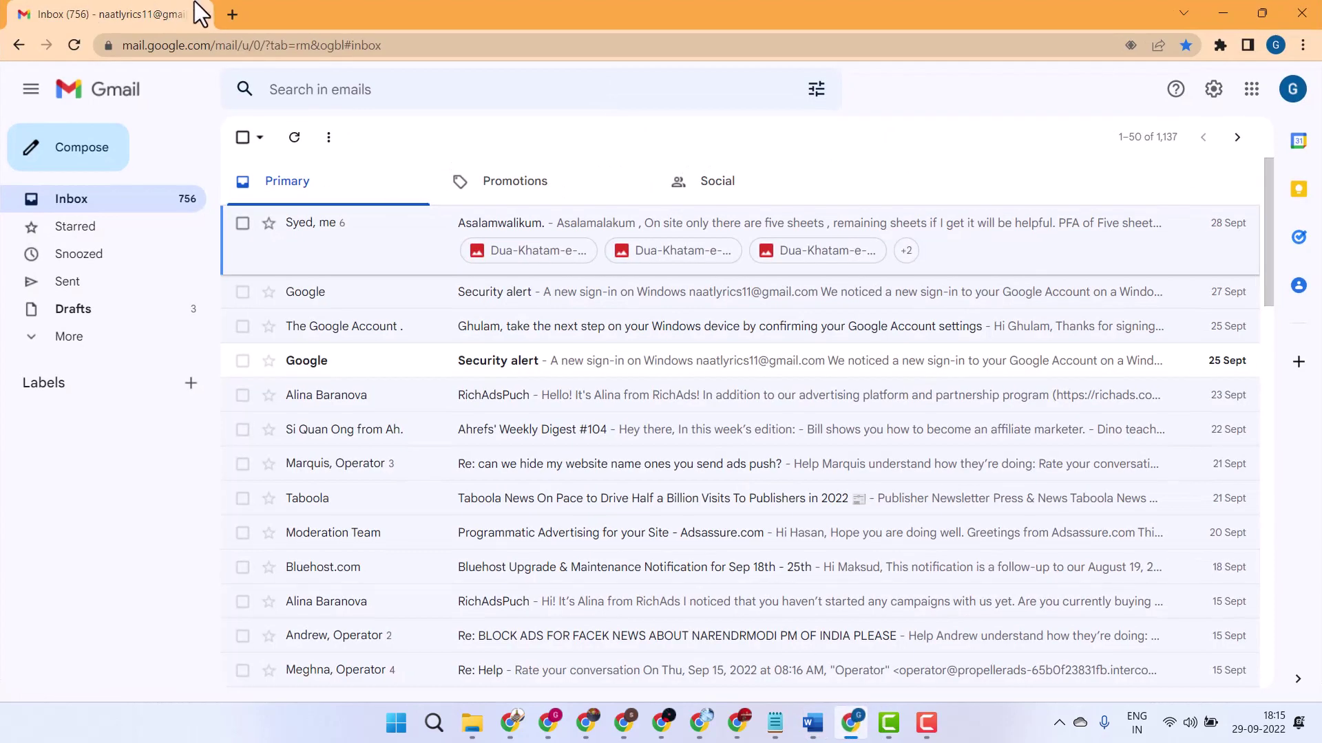
Step: Load office.com in a new tab and pick Fax from the Desktop for upload
left_click(230, 15)
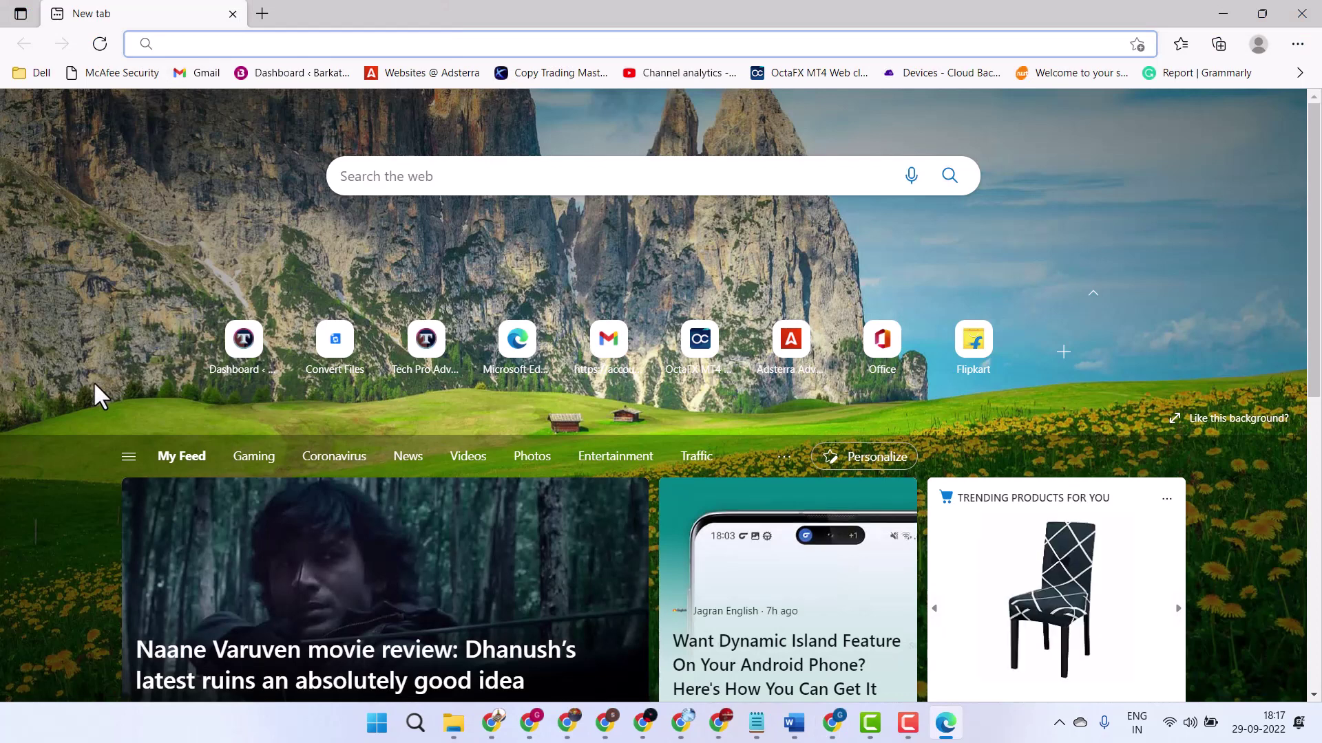
type("of")
type("ffi")
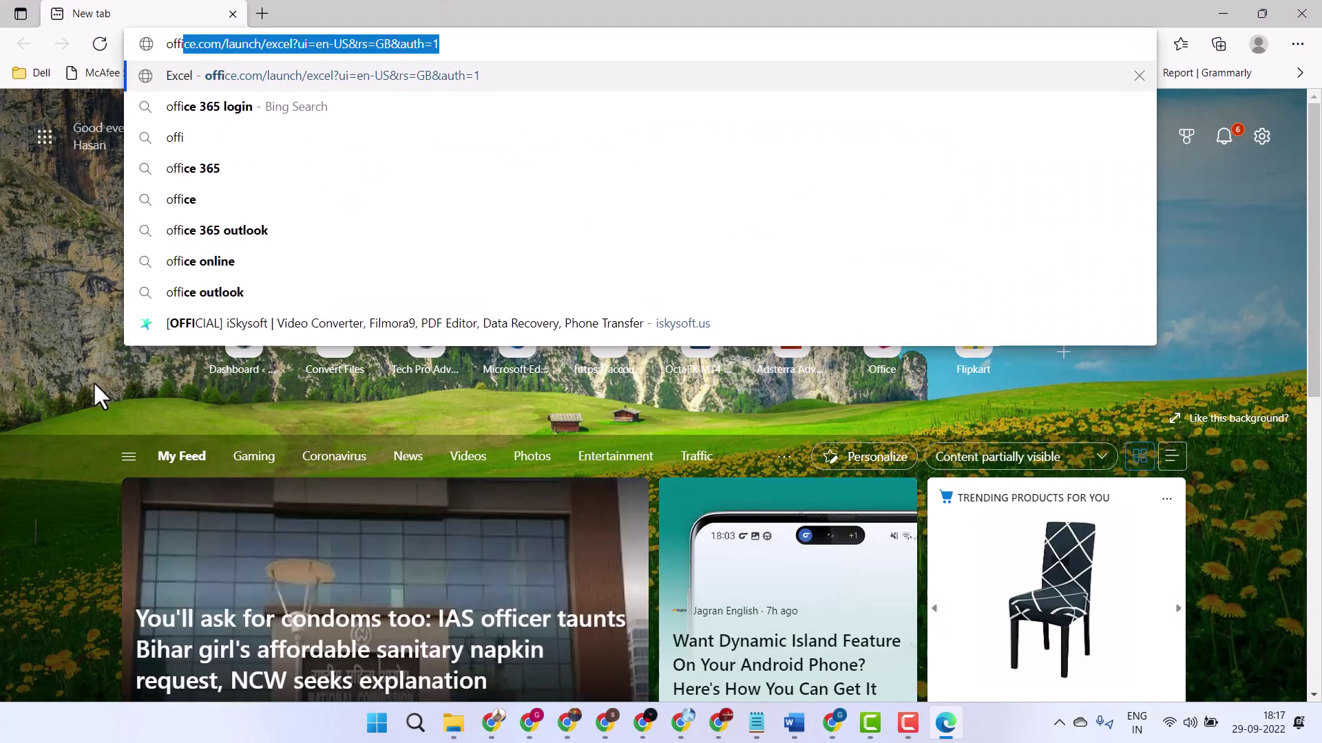
type("ce")
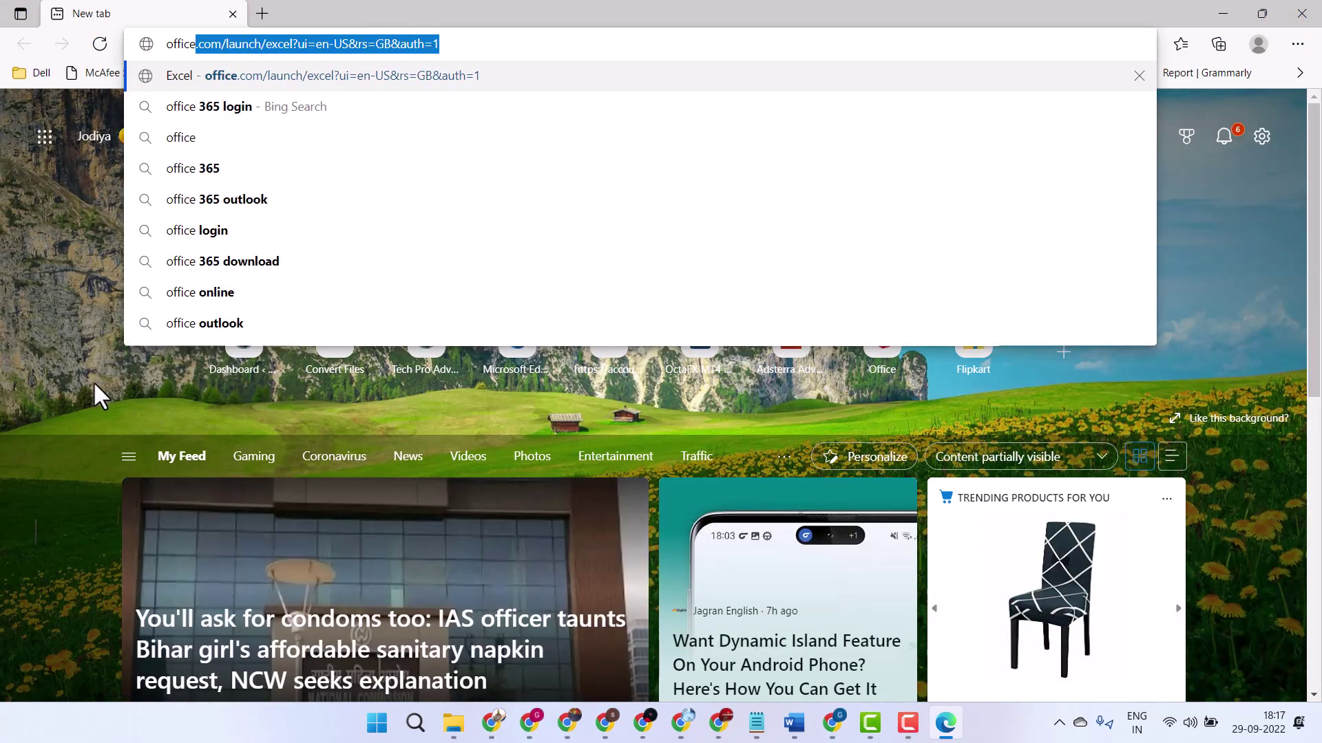
key("Return")
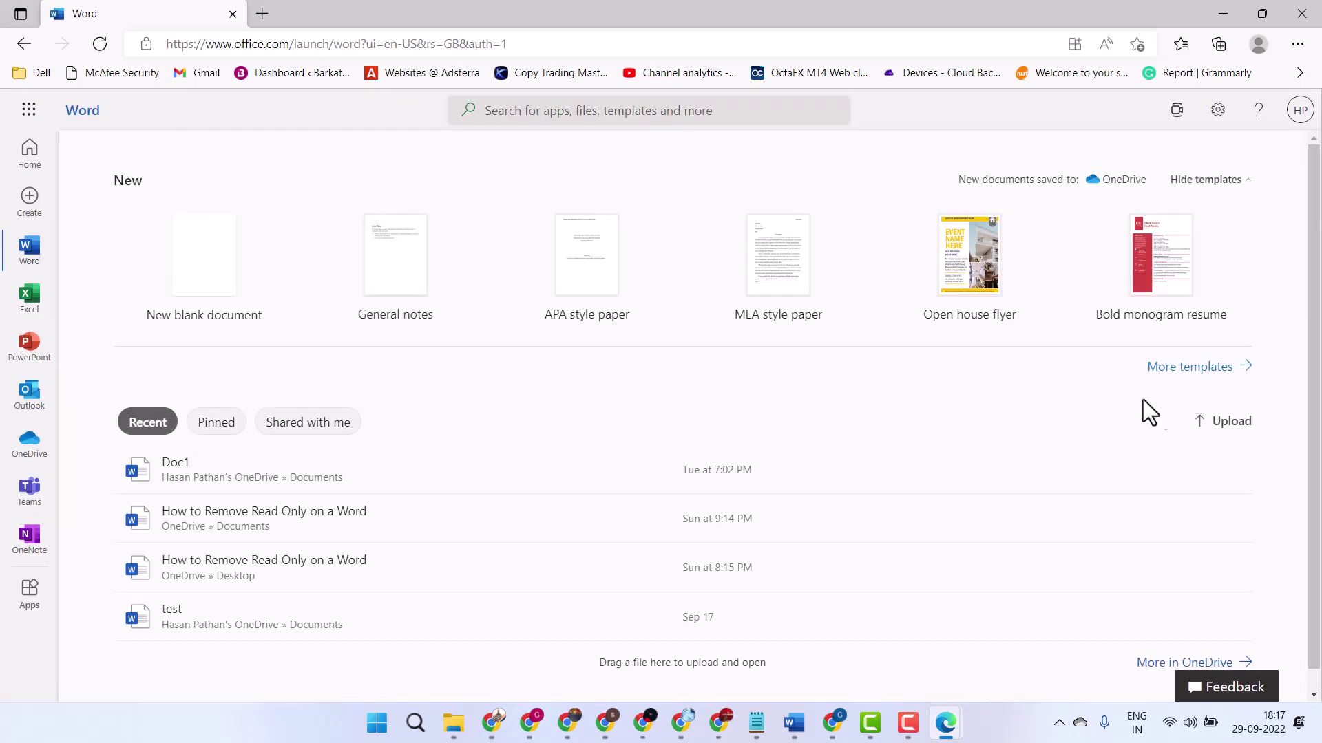
left_click(1232, 432)
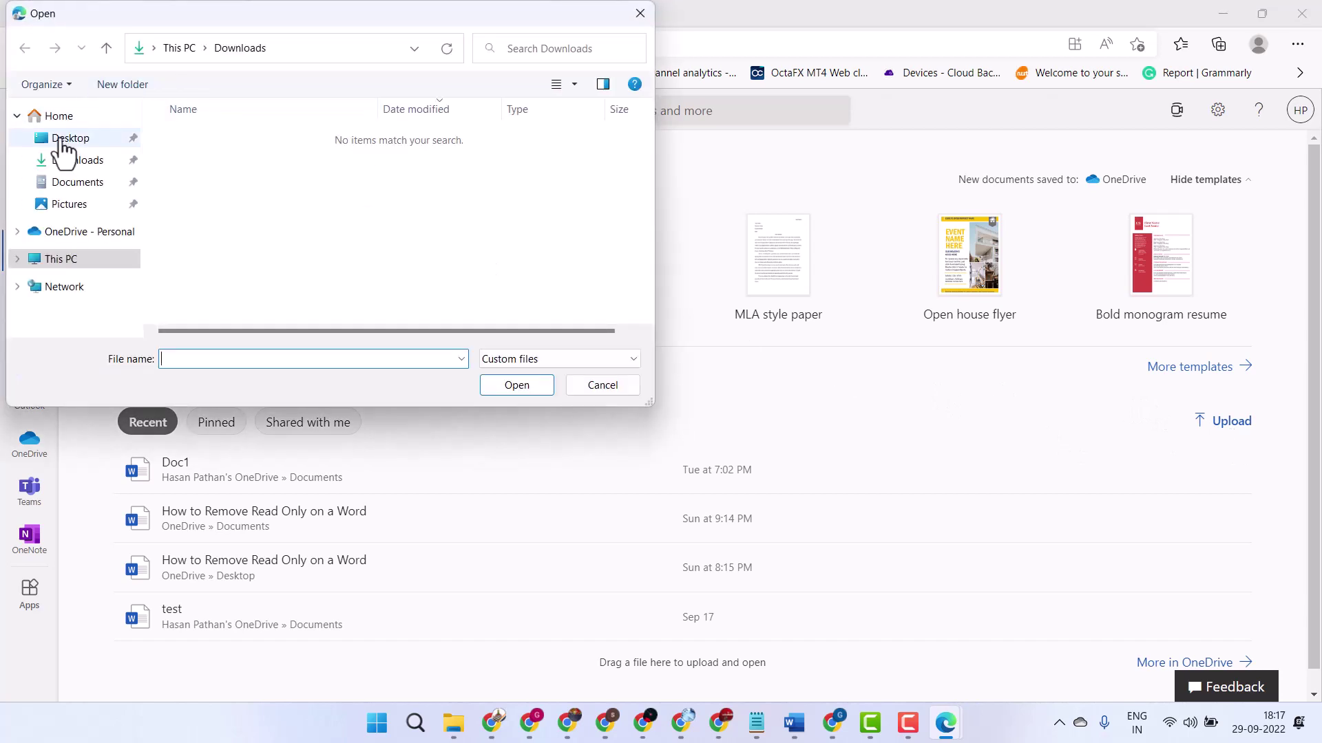
left_click(64, 139)
left_click(179, 136)
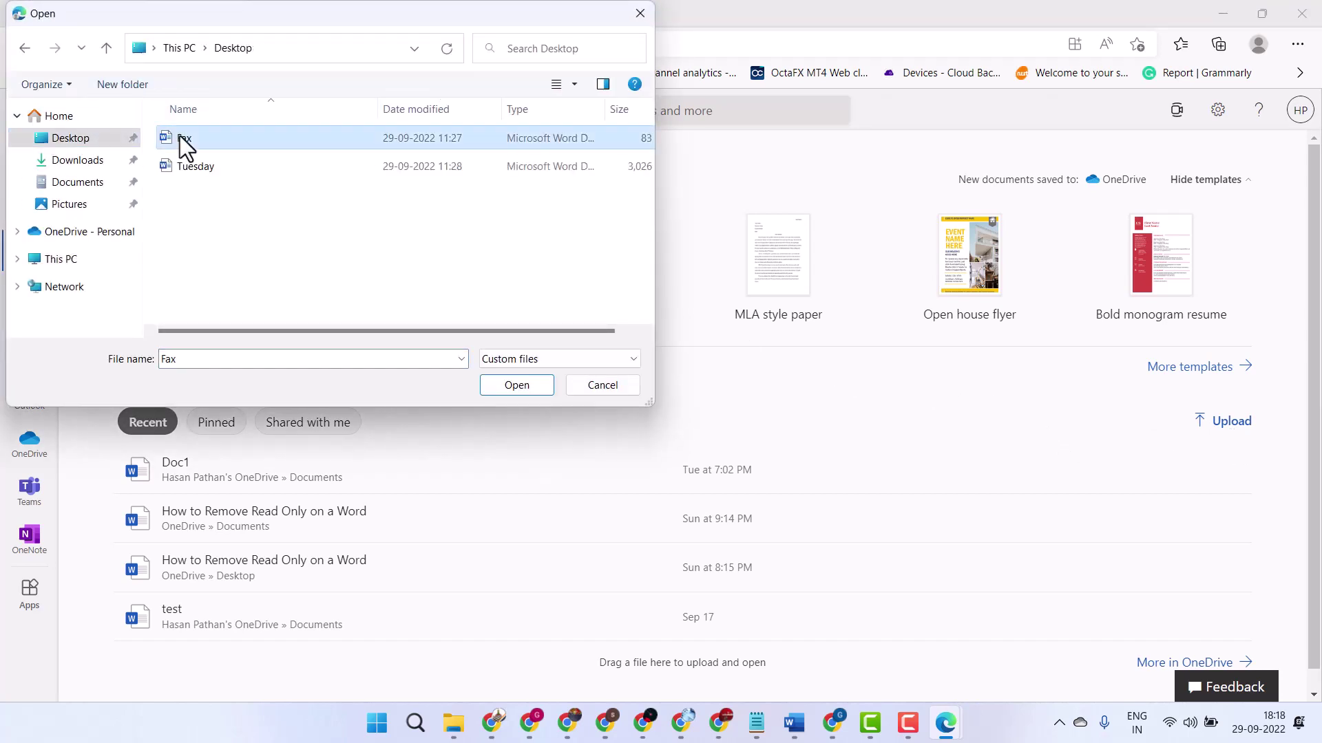
Step: Confirm the Fax file in the picker to start the OneDrive upload
left_click(516, 386)
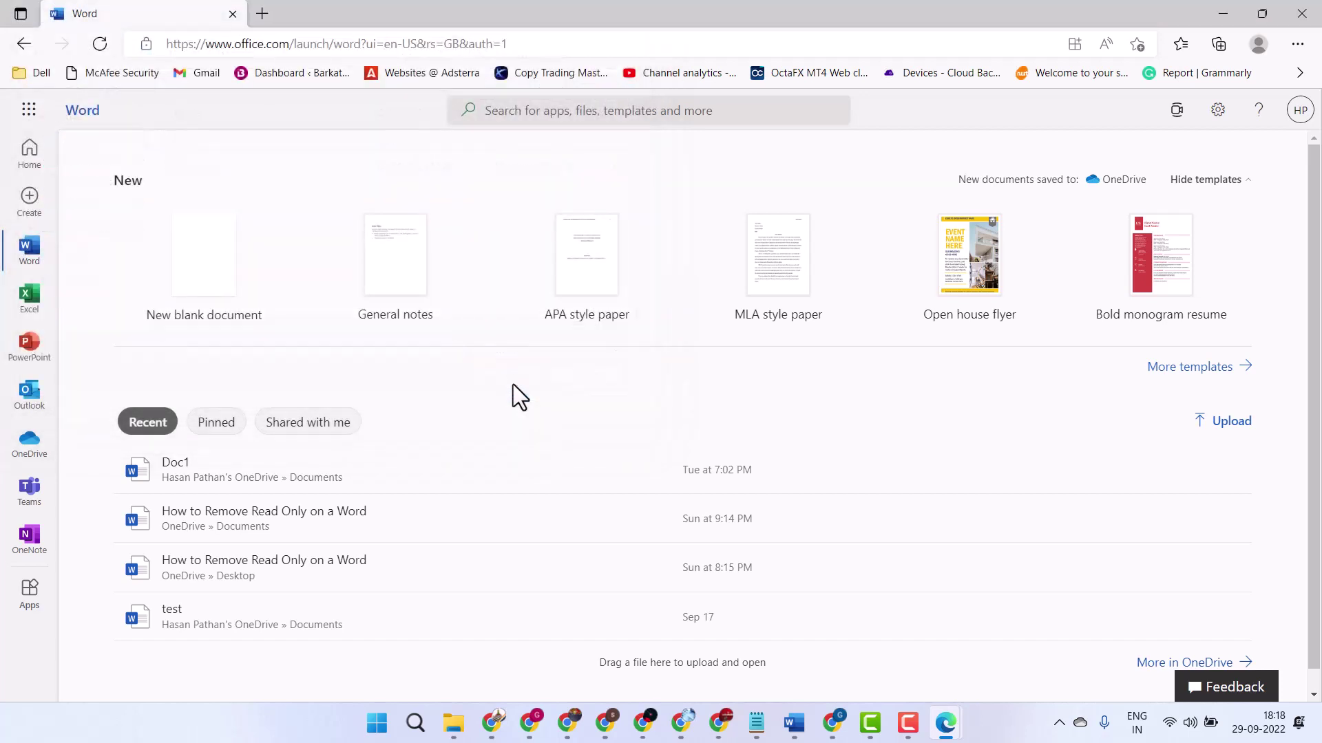